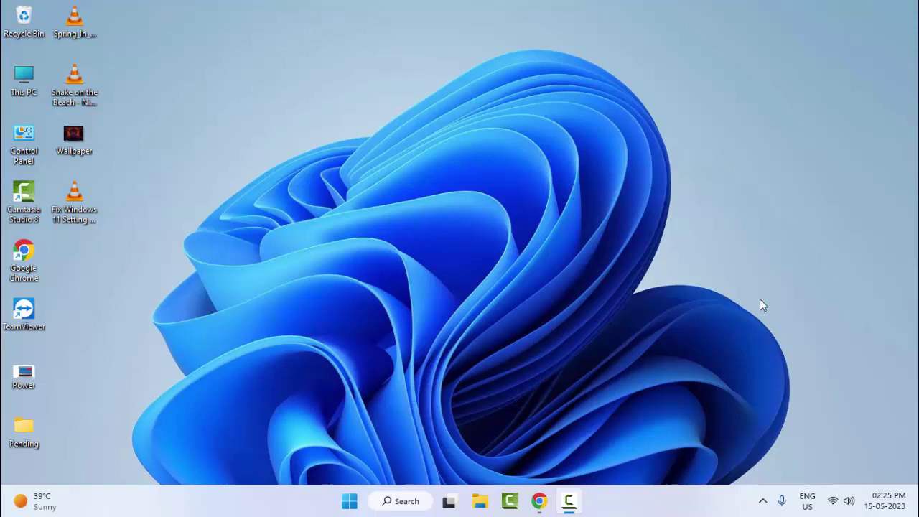
- In Windows Update advanced options, view the seven optional driver updates, then close Settings
click(349, 501)
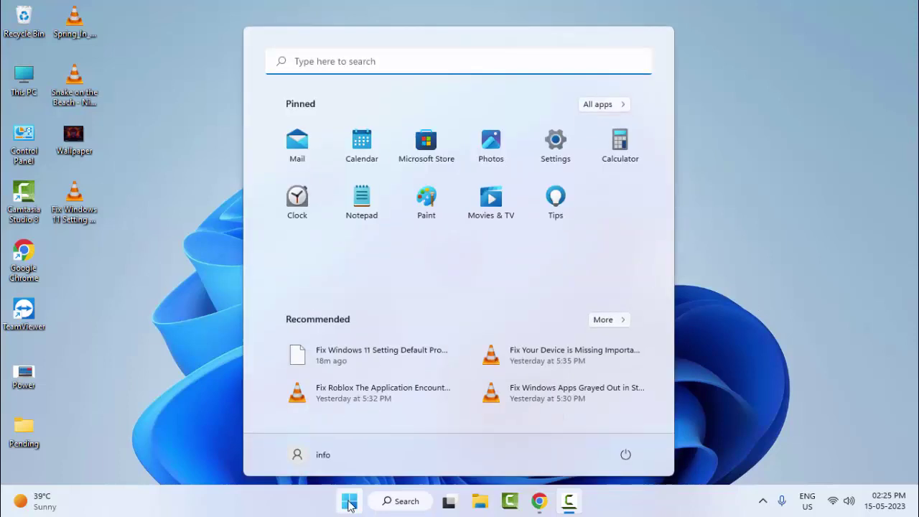
click(541, 171)
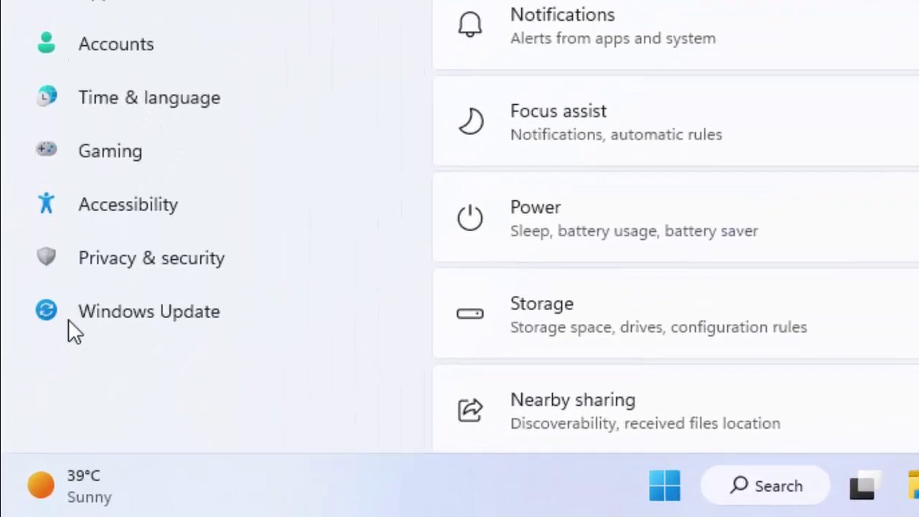
click(183, 310)
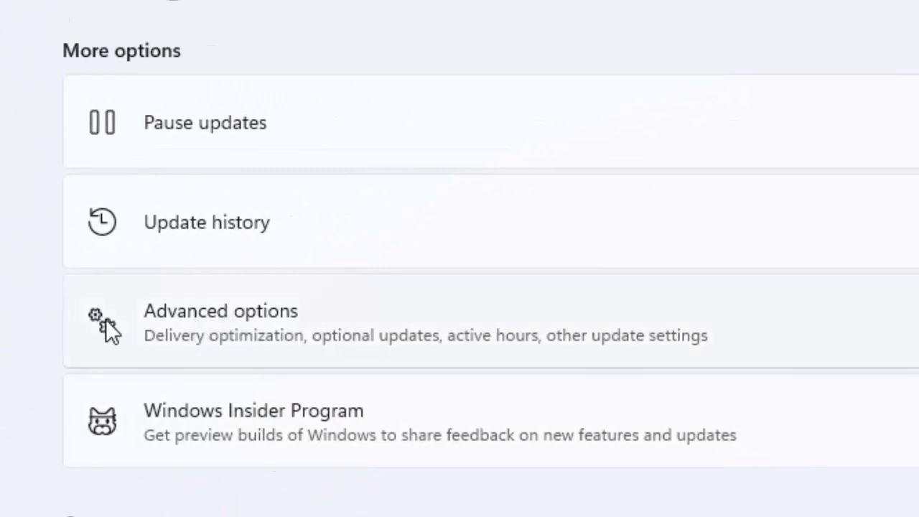
click(281, 320)
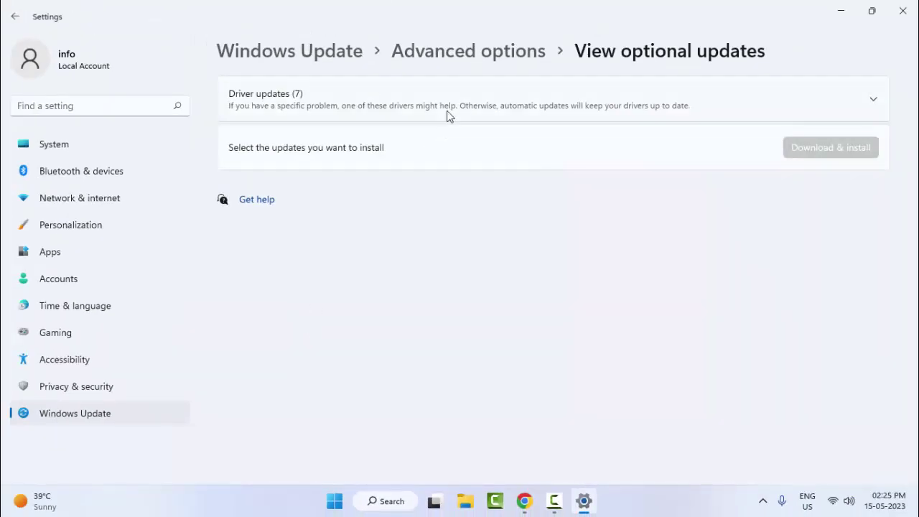
click(447, 115)
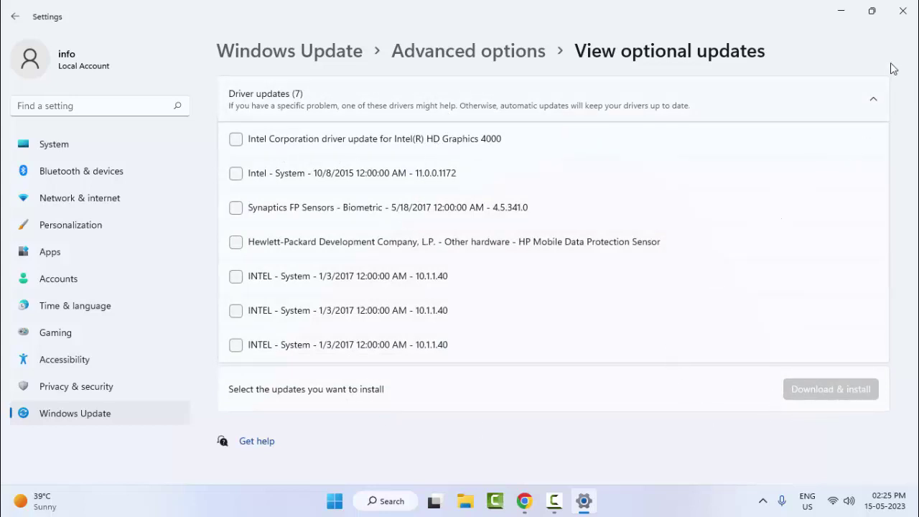
click(902, 10)
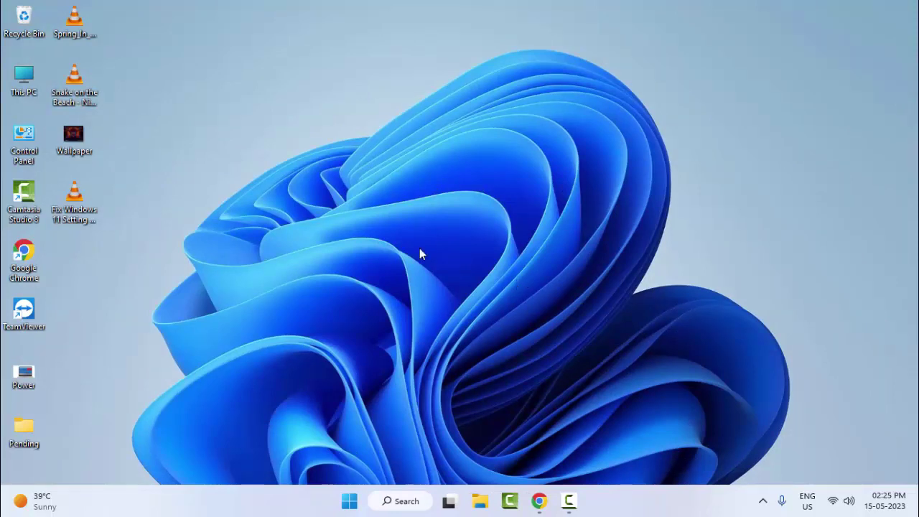
- Launch Command Prompt as administrator from Start search and run chkdsk
click(350, 505)
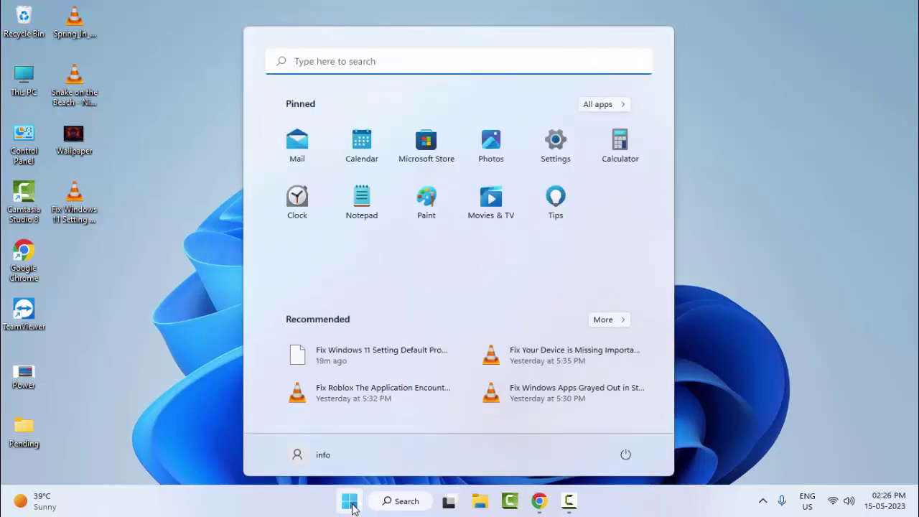
text(command pr)
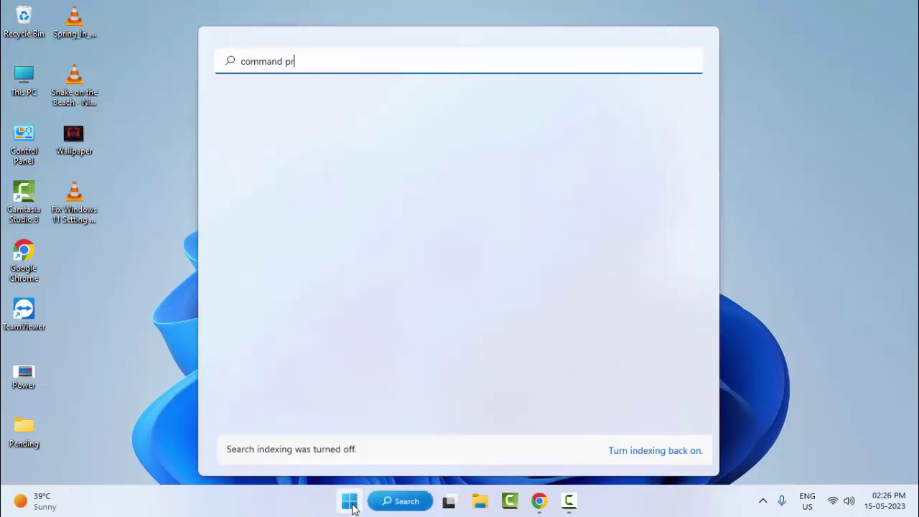
text(ompt)
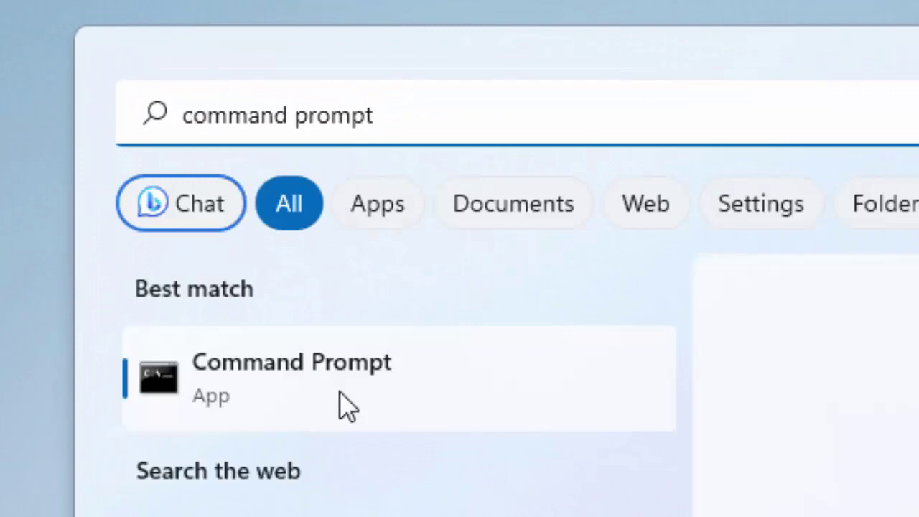
right_click(342, 396)
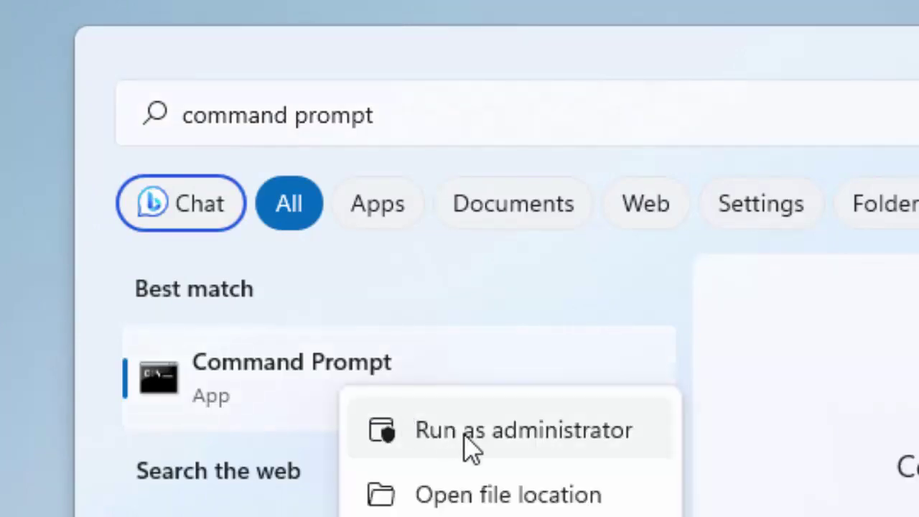
click(530, 428)
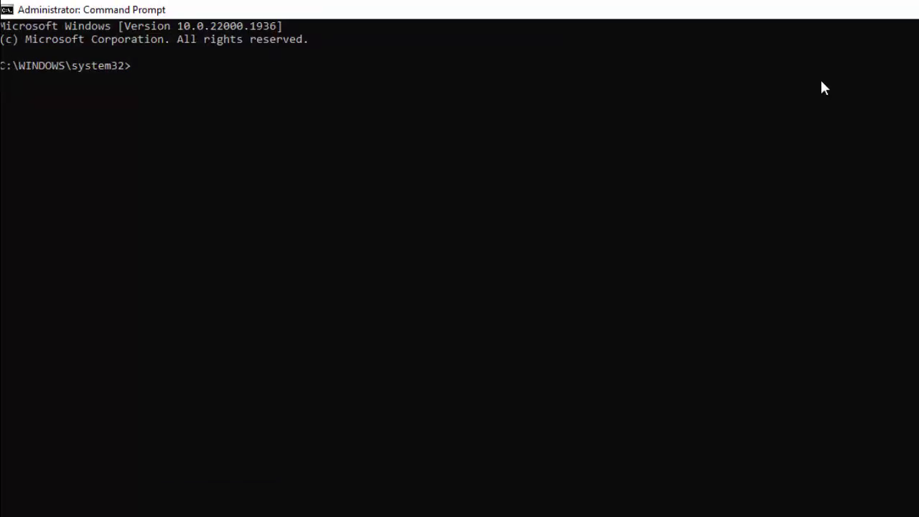
text(ch)
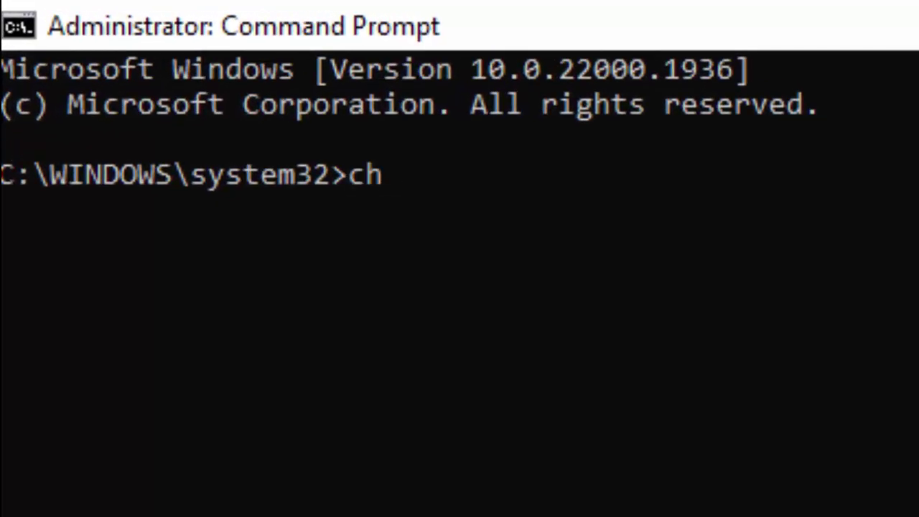
text(kdsk)
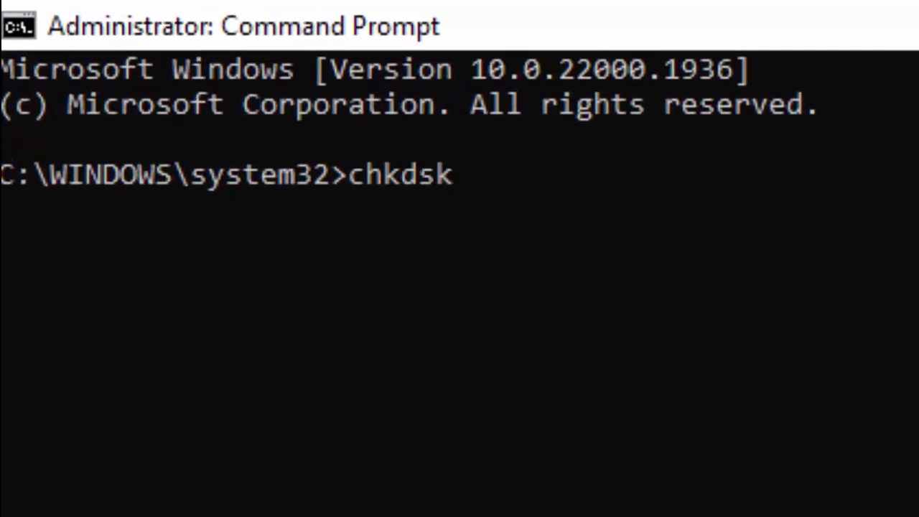
key(Return)
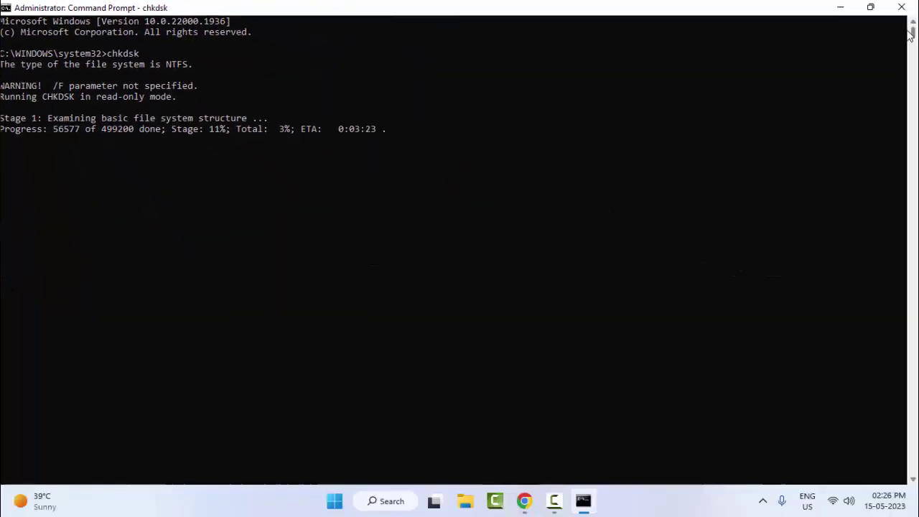
- Close the Command Prompt window that is running chkdsk
click(902, 8)
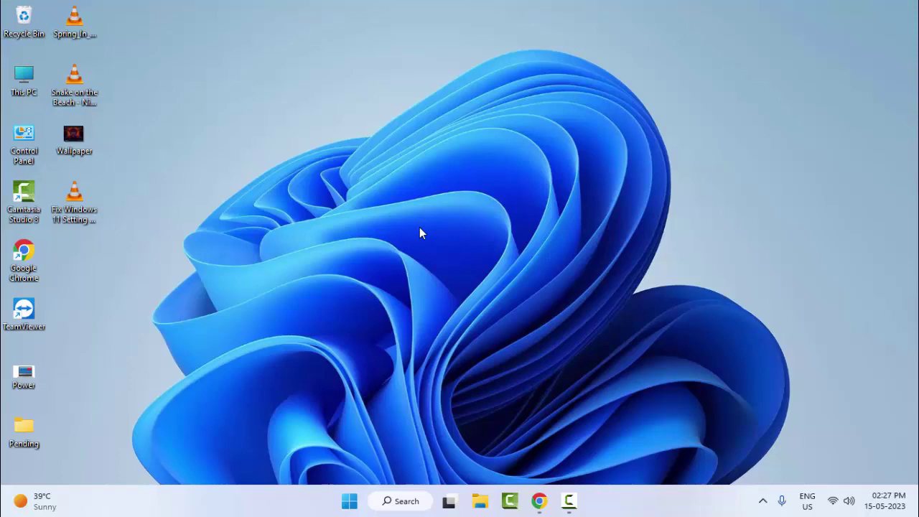
- Open File Explorer with Win+E and show the Properties of Local Disk (C:) under This PC
key(super+e)
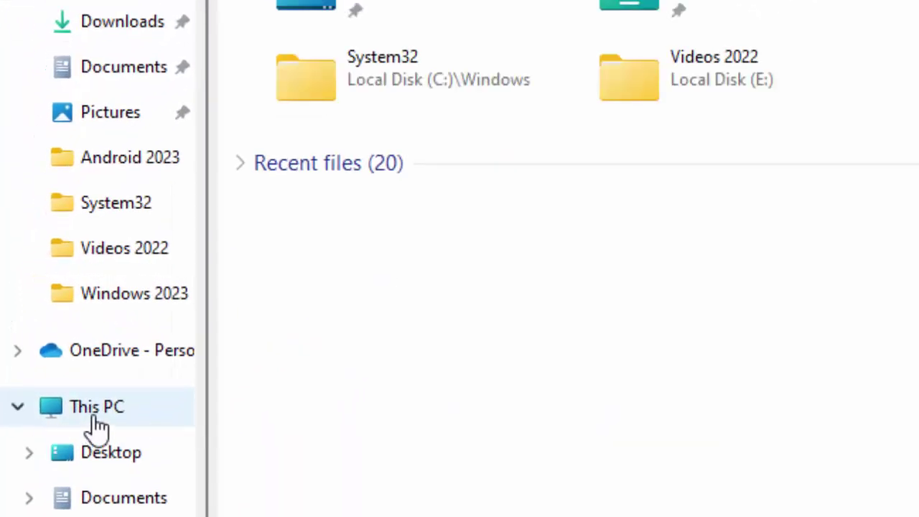
click(82, 415)
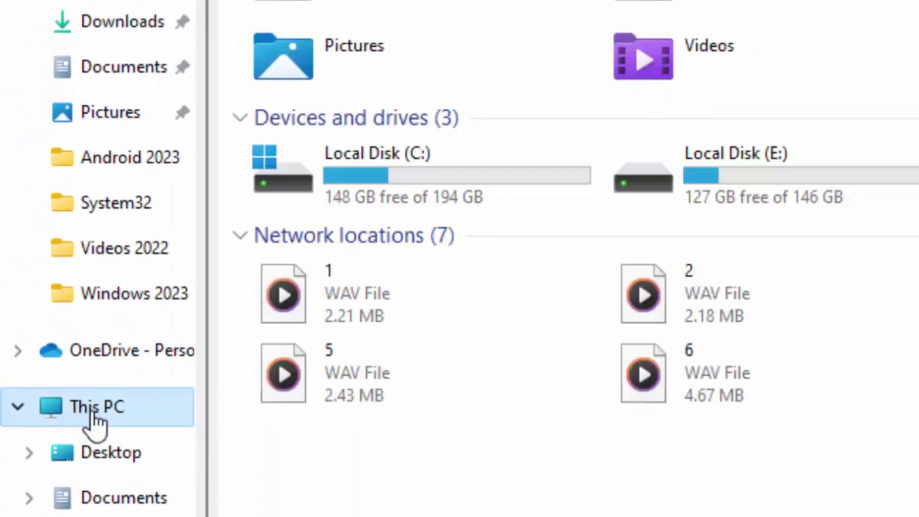
click(357, 171)
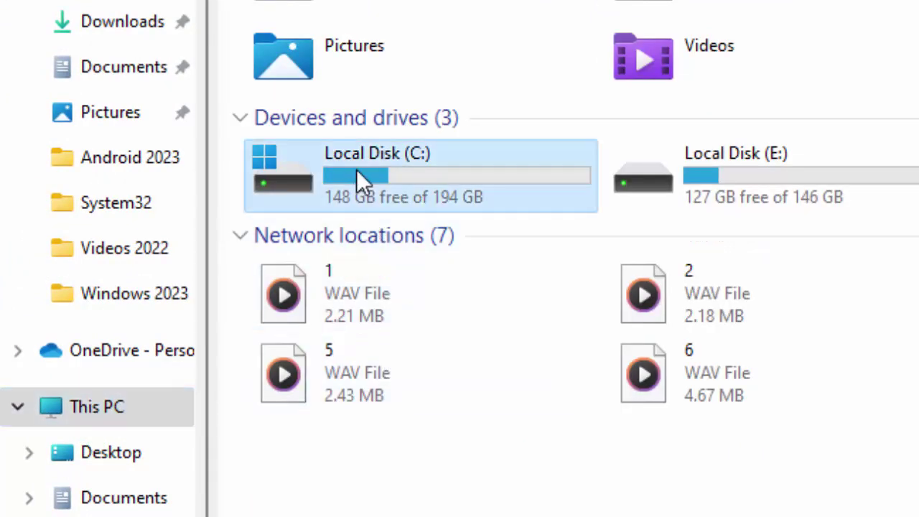
right_click(356, 168)
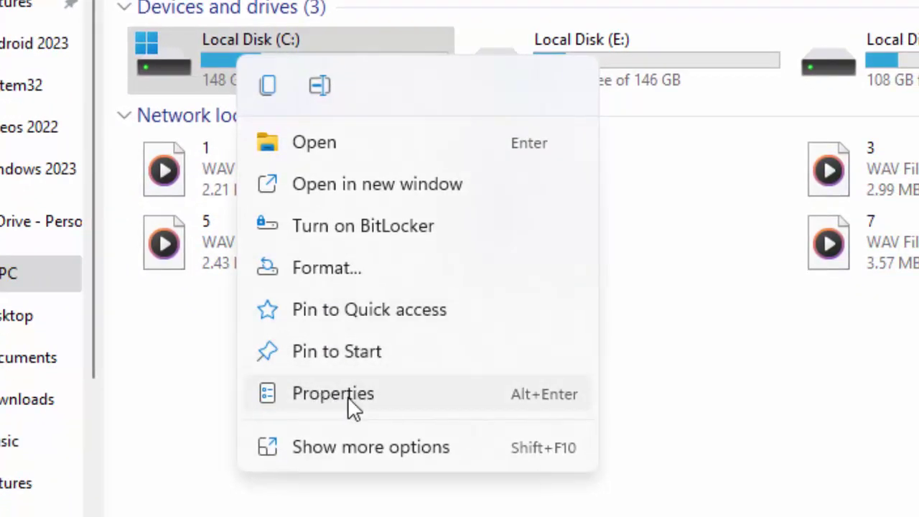
click(349, 400)
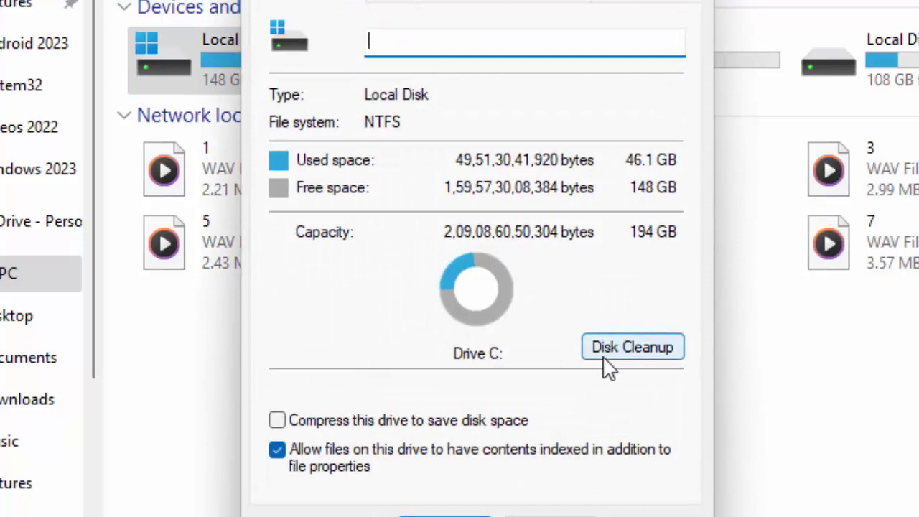
- Rescan drive C with system files, keeping Windows Update Cleanup ticked, for 5.58 GB
click(632, 349)
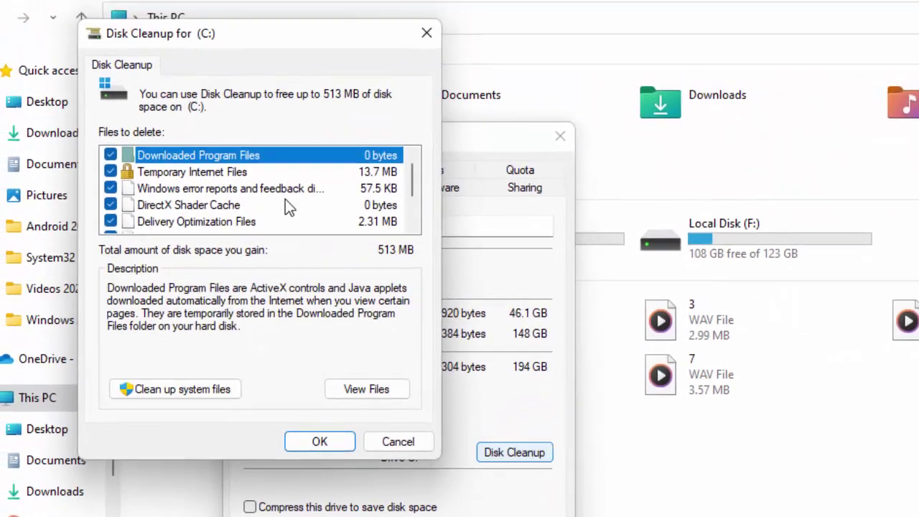
scroll(124, 184, down, 1)
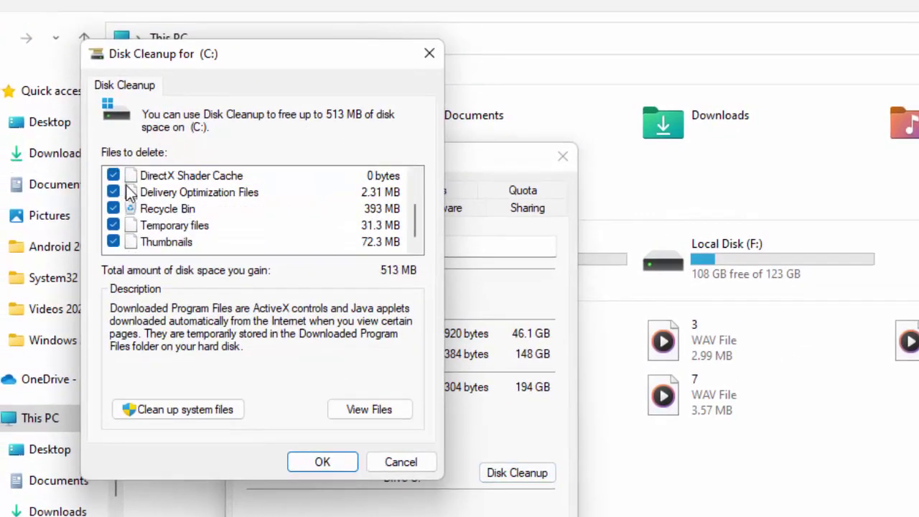
click(209, 410)
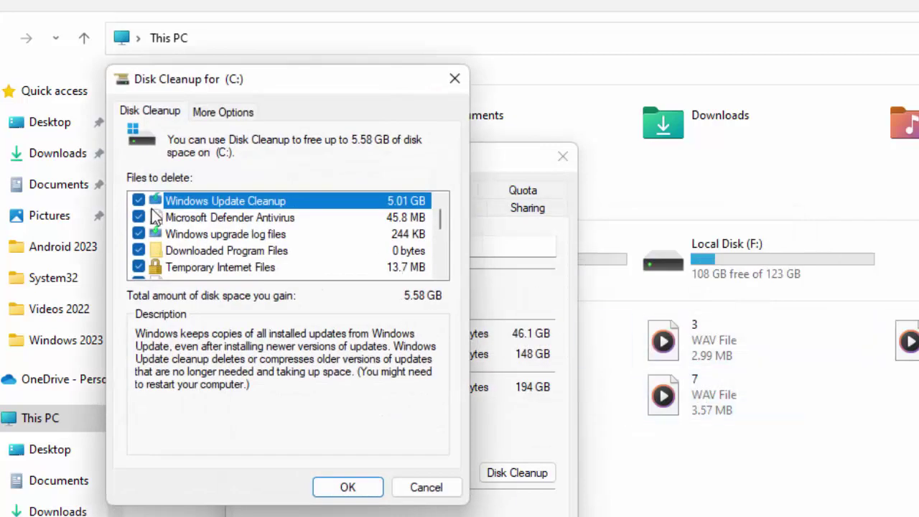
click(139, 201)
click(139, 201)
scroll(162, 270, down, 3)
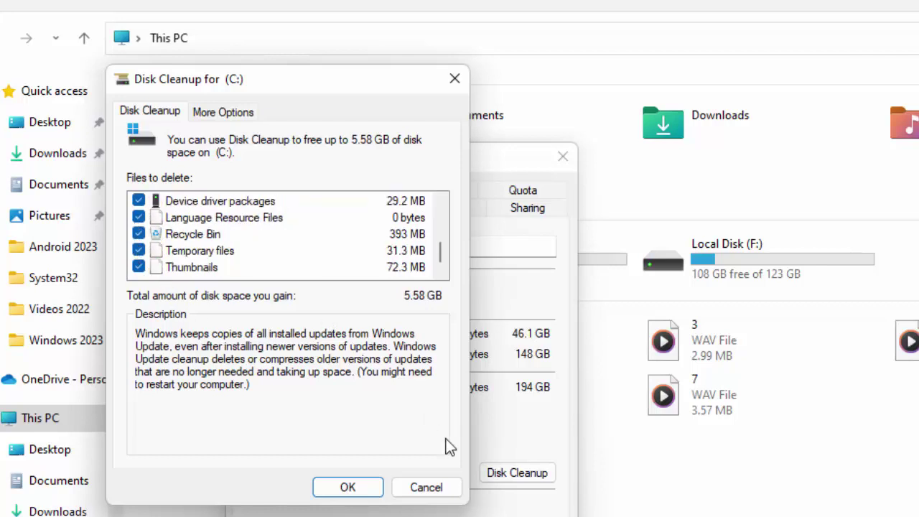
- Confirm permanent deletion of the selected files, then close the Local Disk (C:) Properties window
click(369, 490)
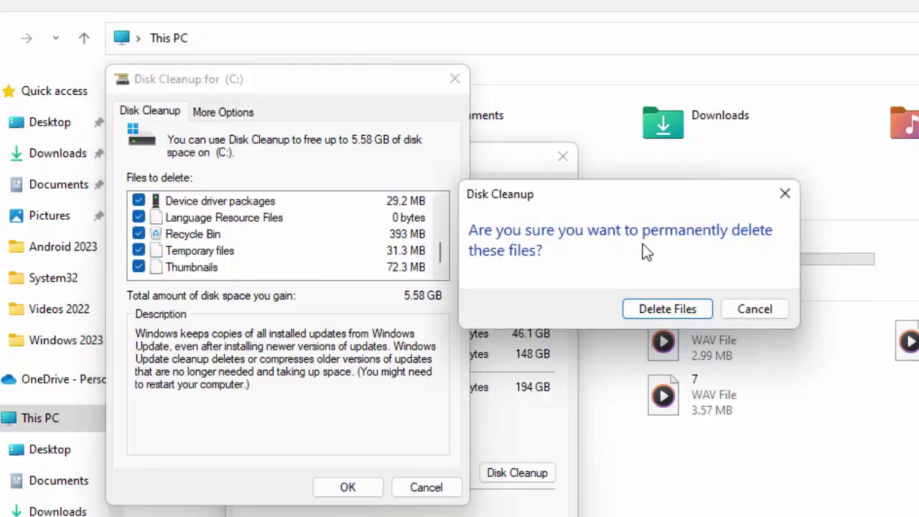
click(649, 313)
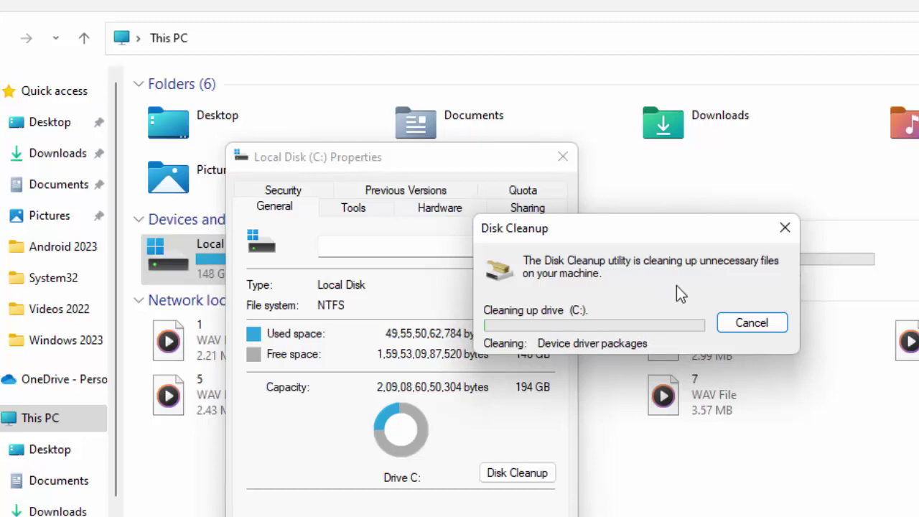
click(733, 325)
click(555, 161)
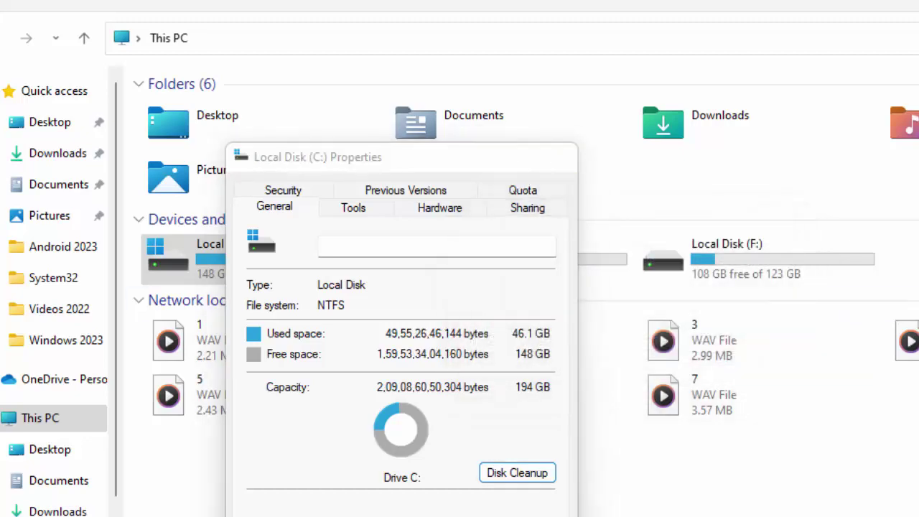